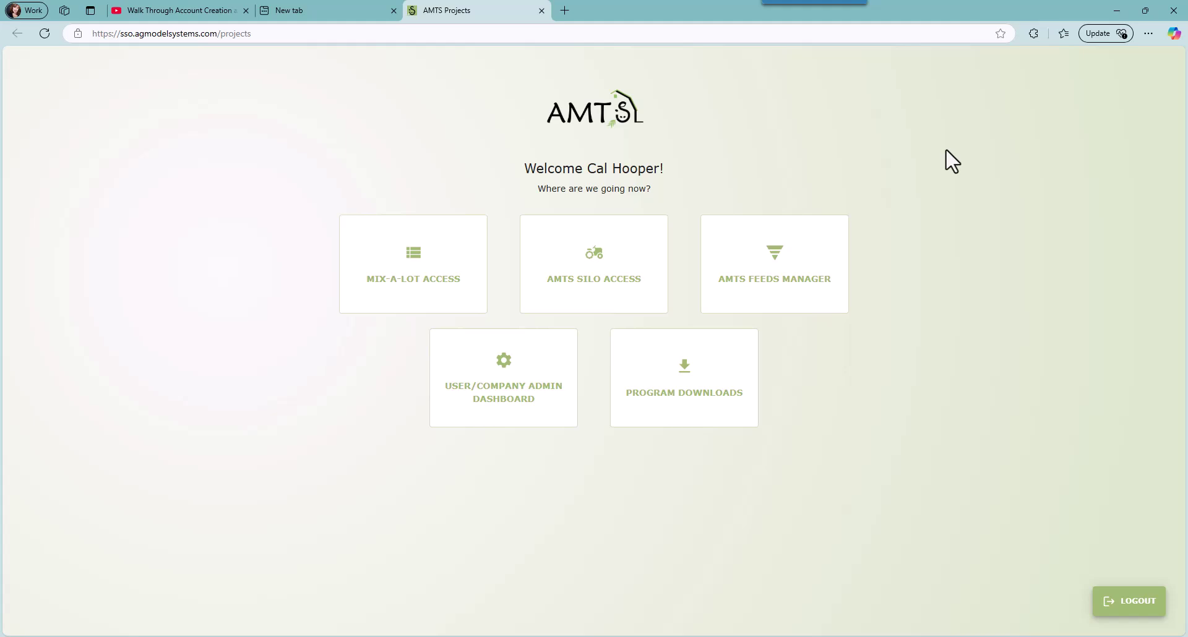
Sign out of the AMTS portal, sign back in, and open the admin dashboard
left_click(1145, 613)
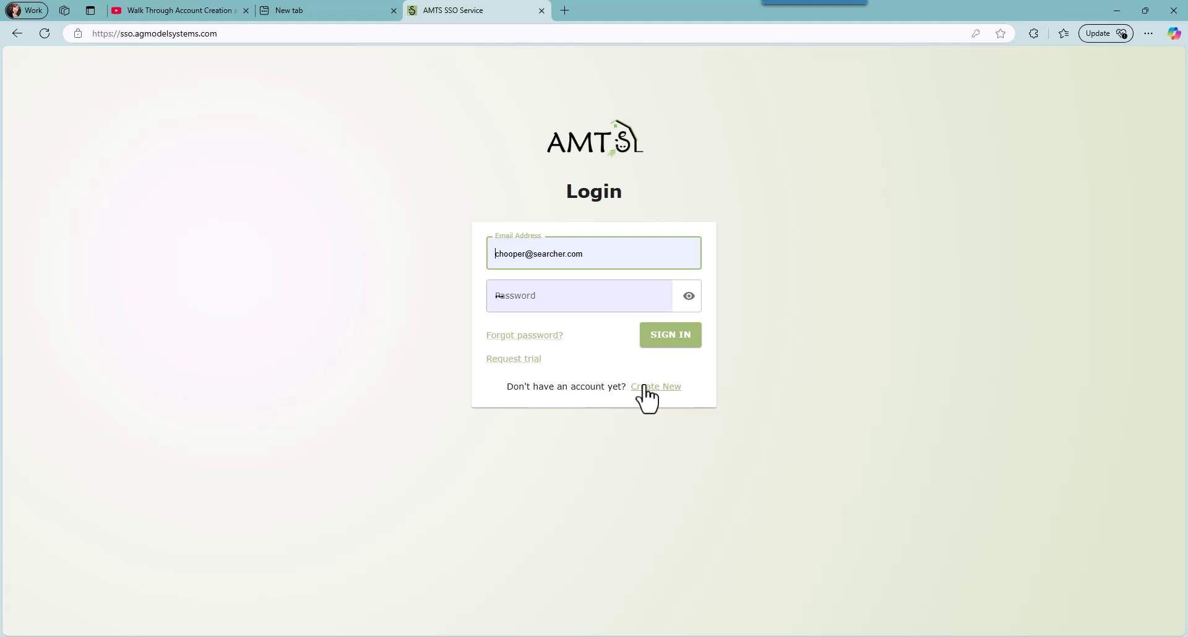
left_click(679, 337)
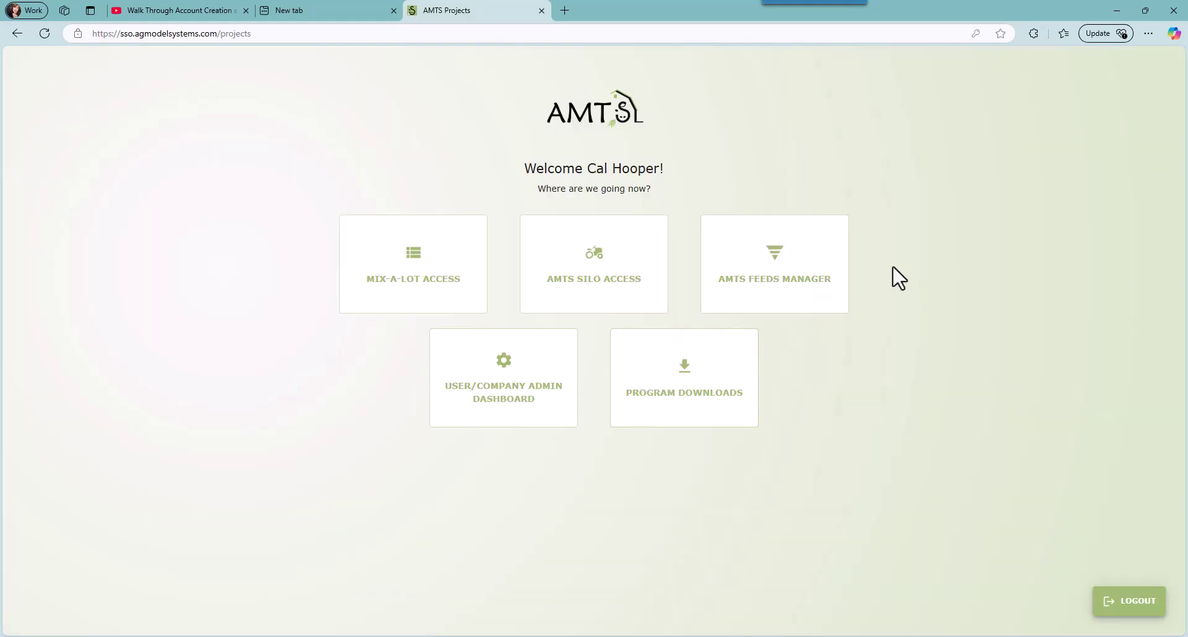
left_click(527, 376)
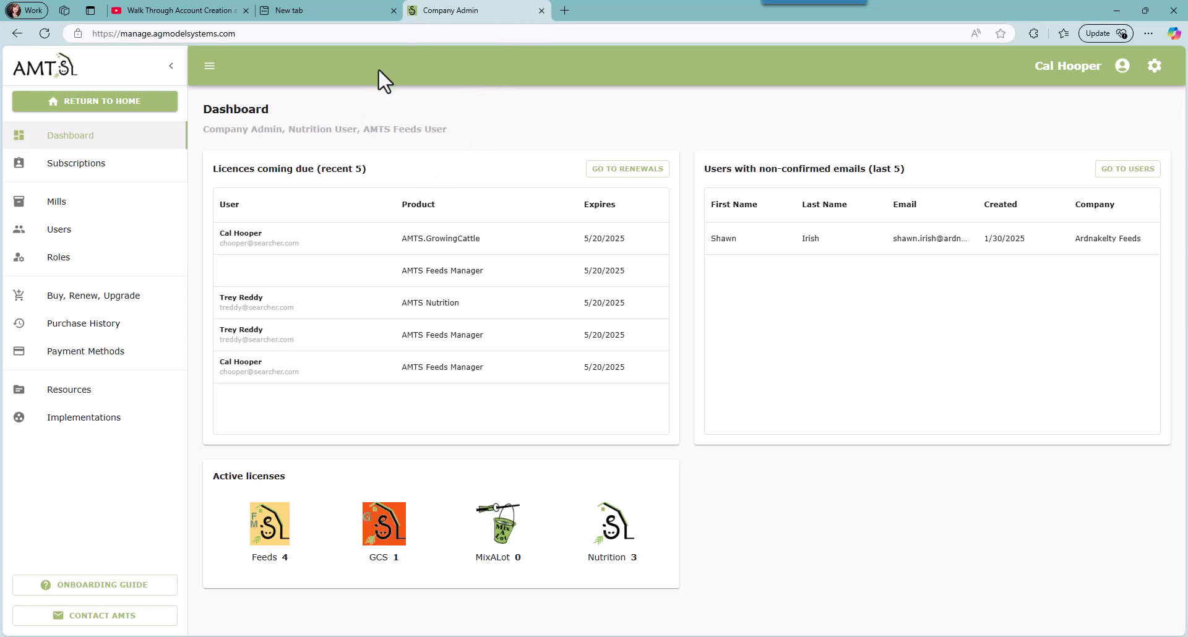
Return to the project page and watch the account creation walkthrough video full screen
left_click(111, 102)
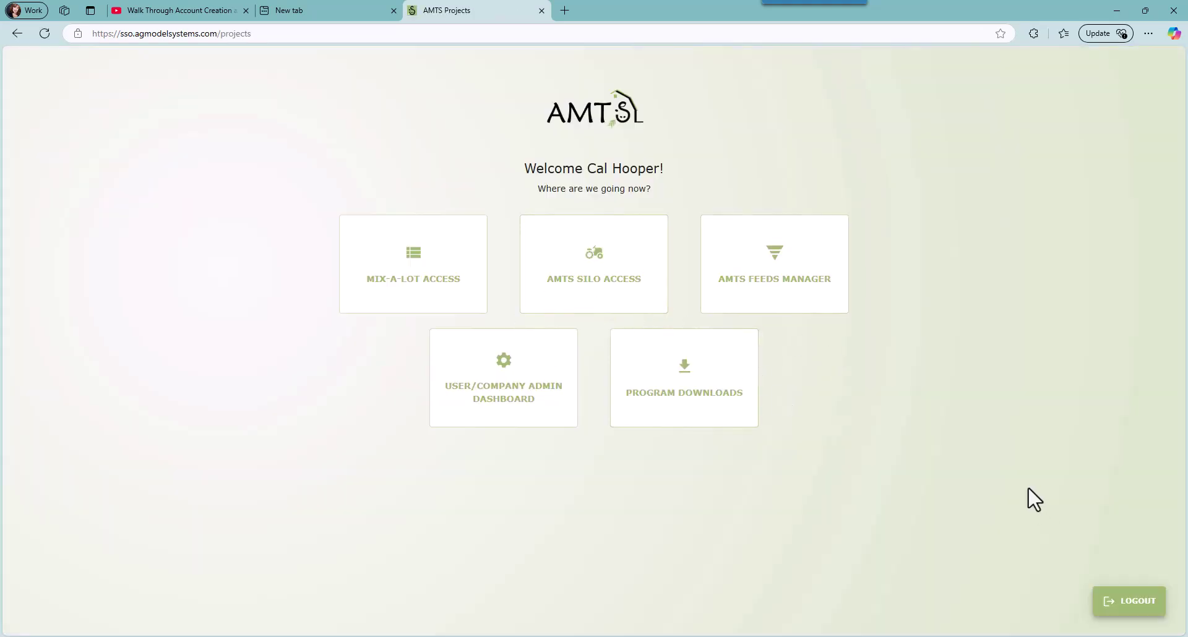
left_click(168, 13)
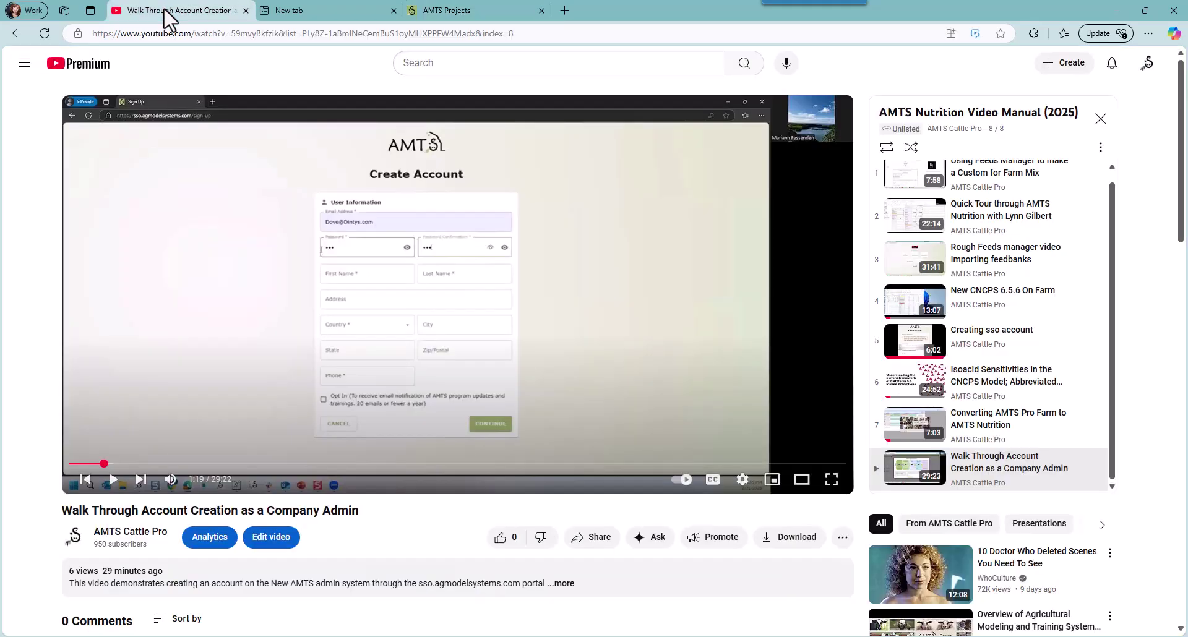
left_click(832, 480)
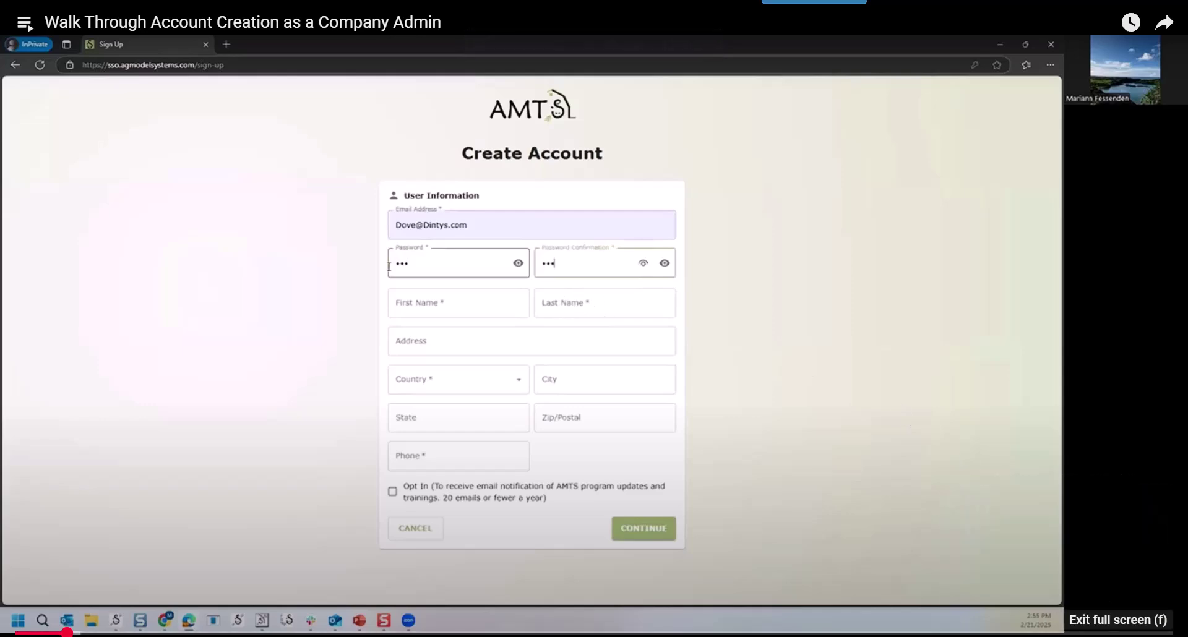
left_click(1162, 620)
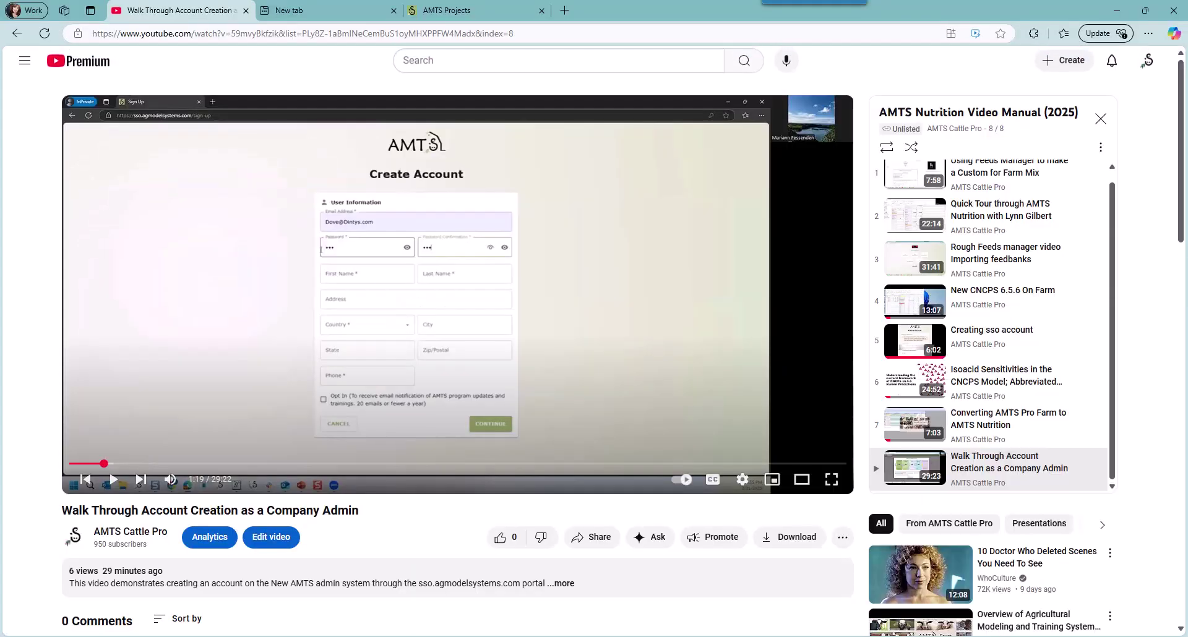
From the projects page, open the company admin dashboard's Resources page of help videos
left_click(465, 12)
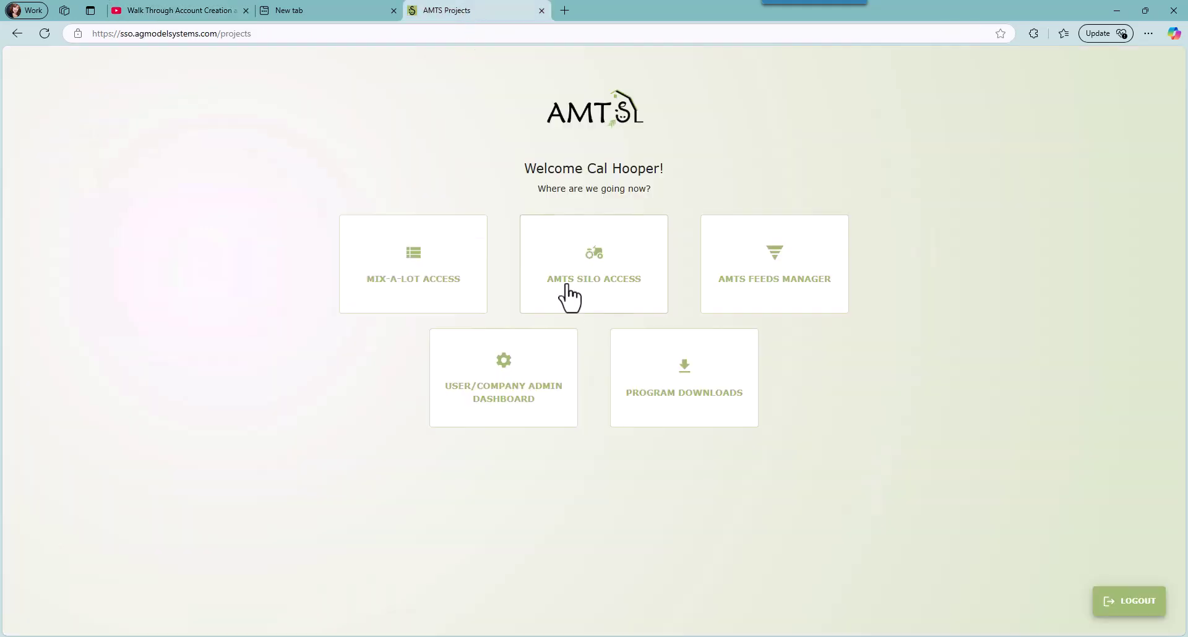
left_click(528, 380)
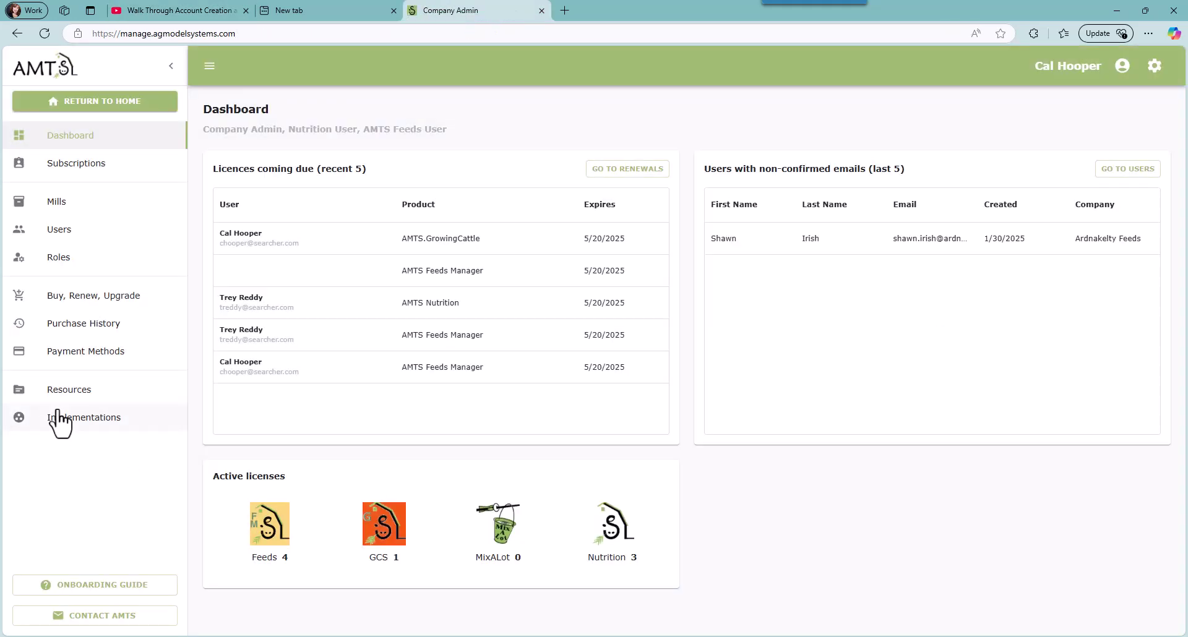
left_click(59, 393)
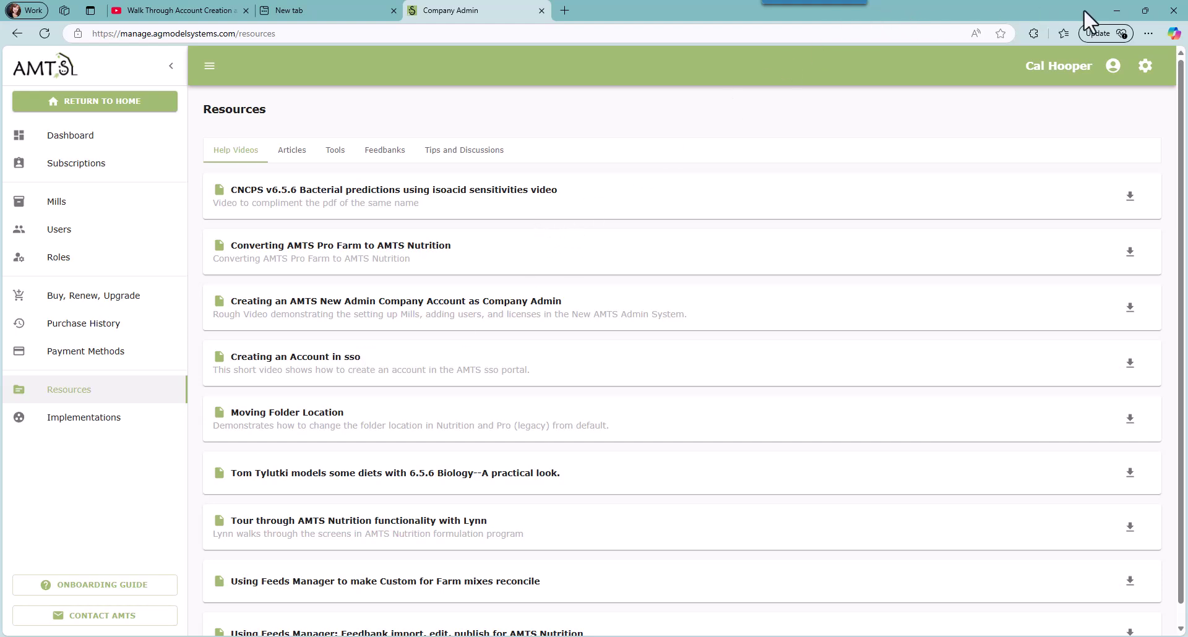
Minimize the browser and view AMTS.Cattle.Professional's license details, showing 250 days remaining
left_click(1117, 11)
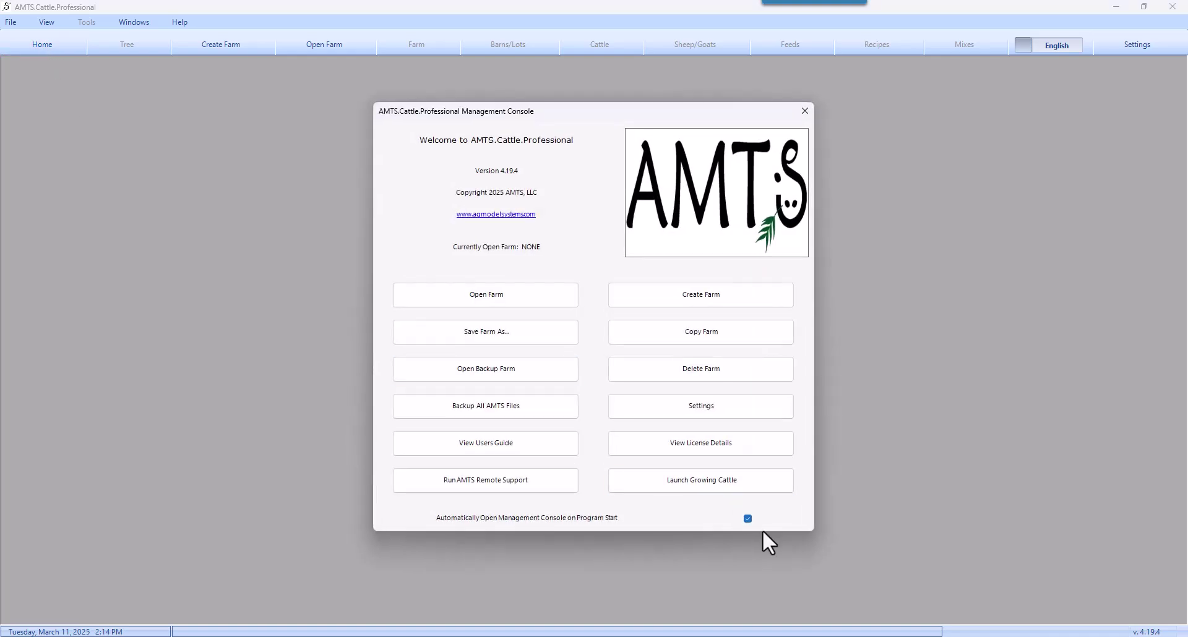
left_click(775, 457)
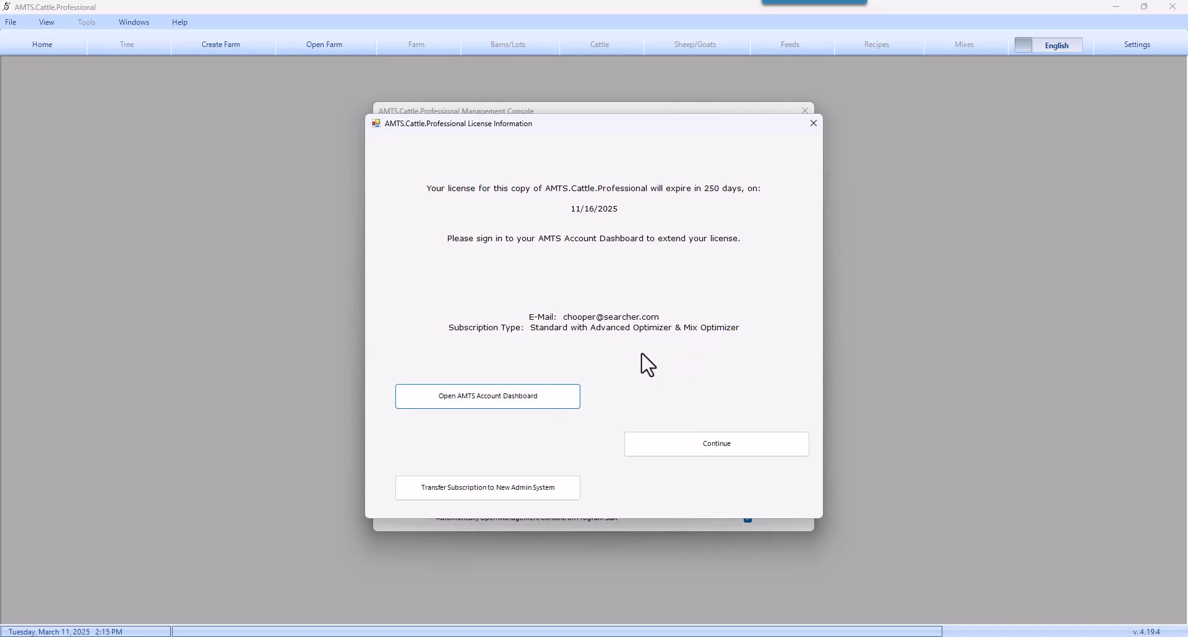
left_click(474, 491)
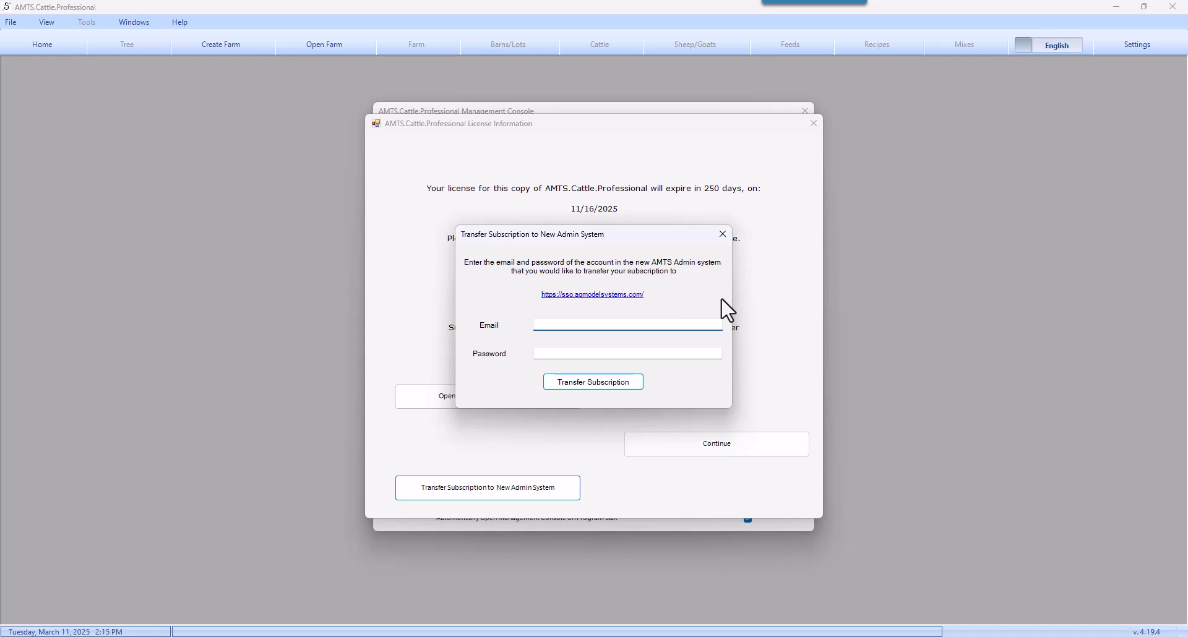
key("Tab")
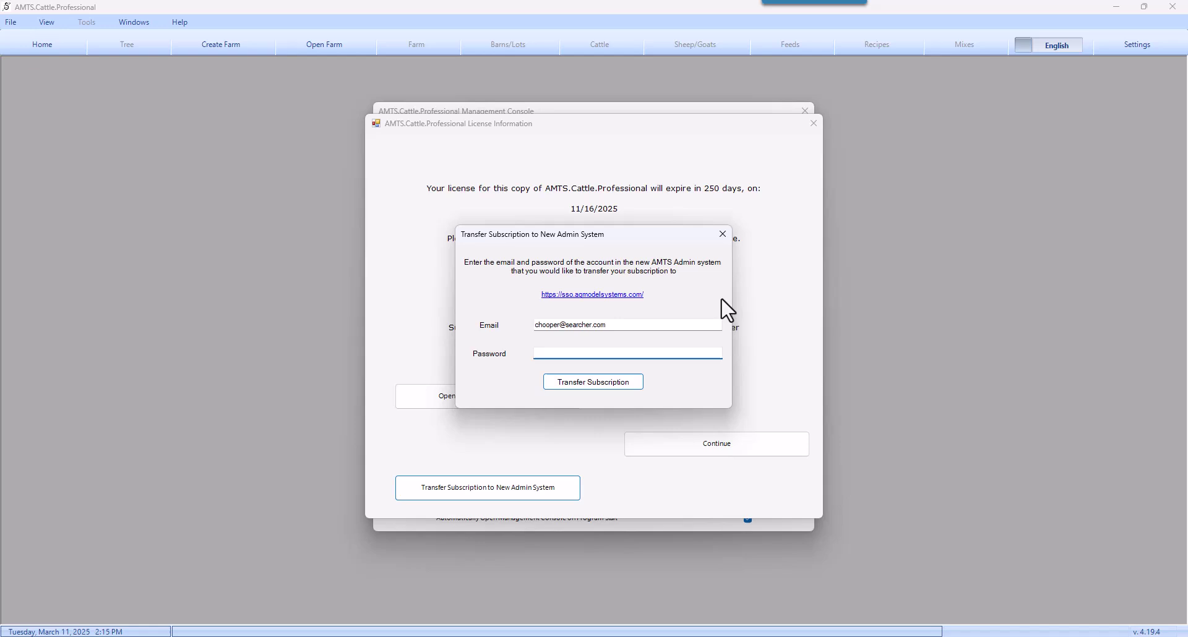
left_click(607, 387)
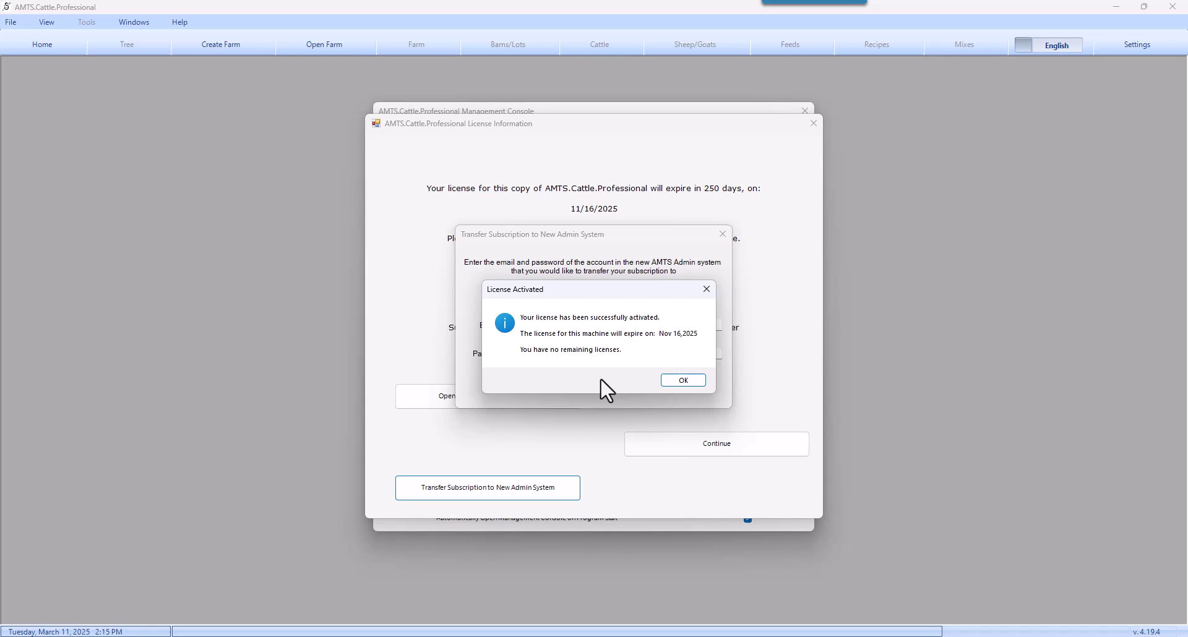
Acknowledge the license activation until Nov 16, 2025, close the license window, and minimize the program
left_click(690, 386)
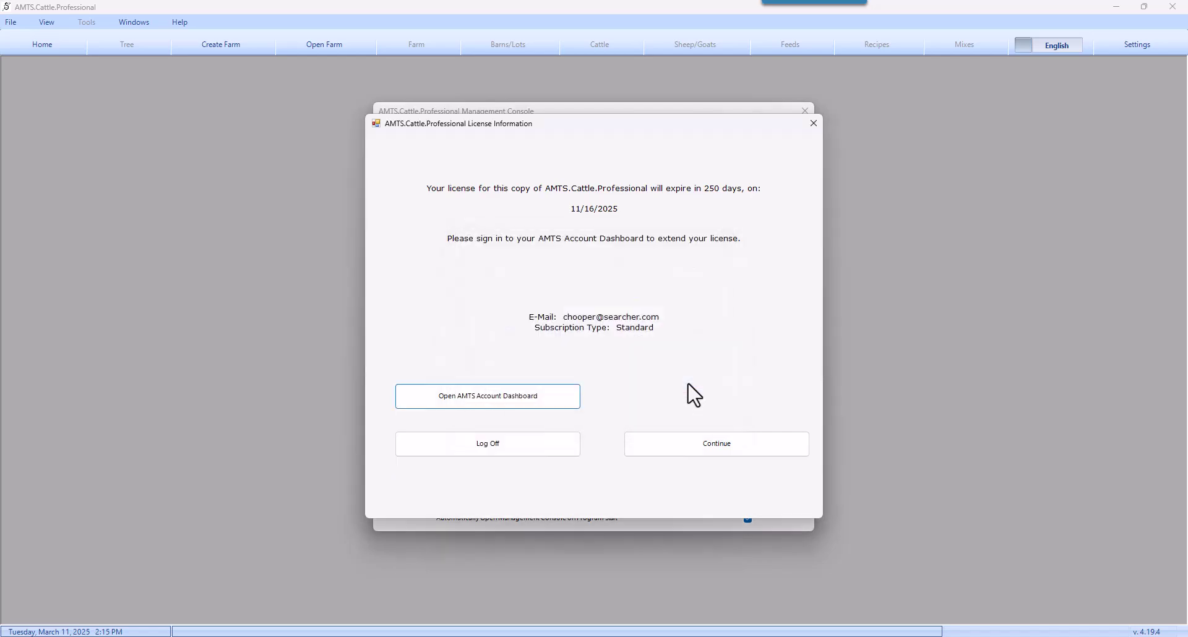
left_click(814, 123)
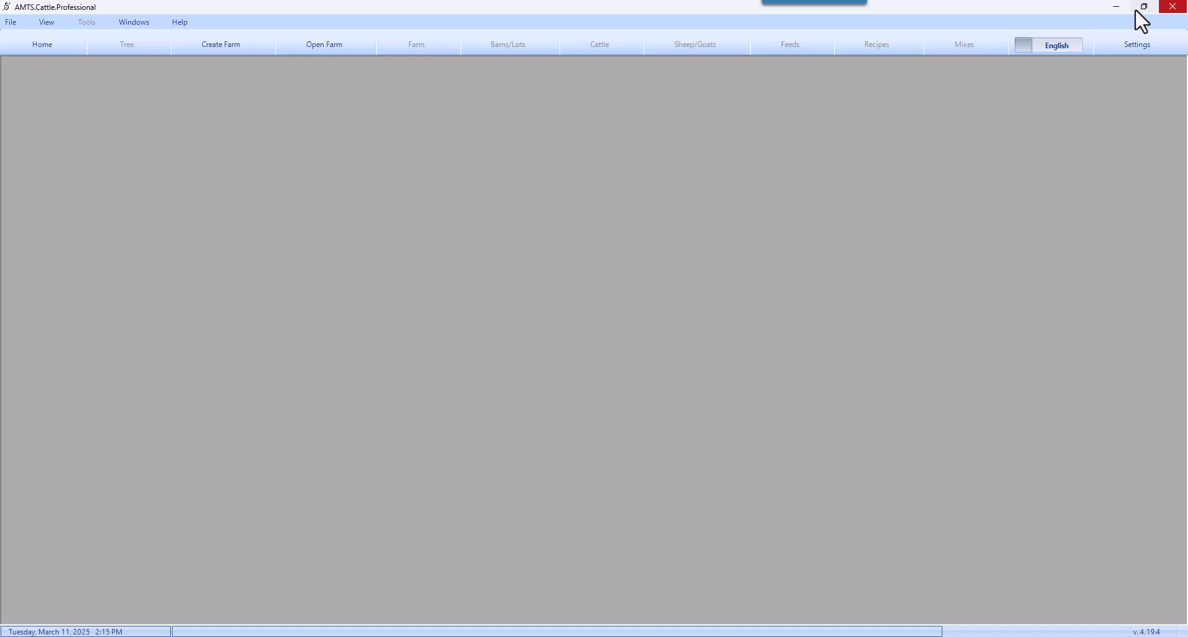
left_click(1115, 7)
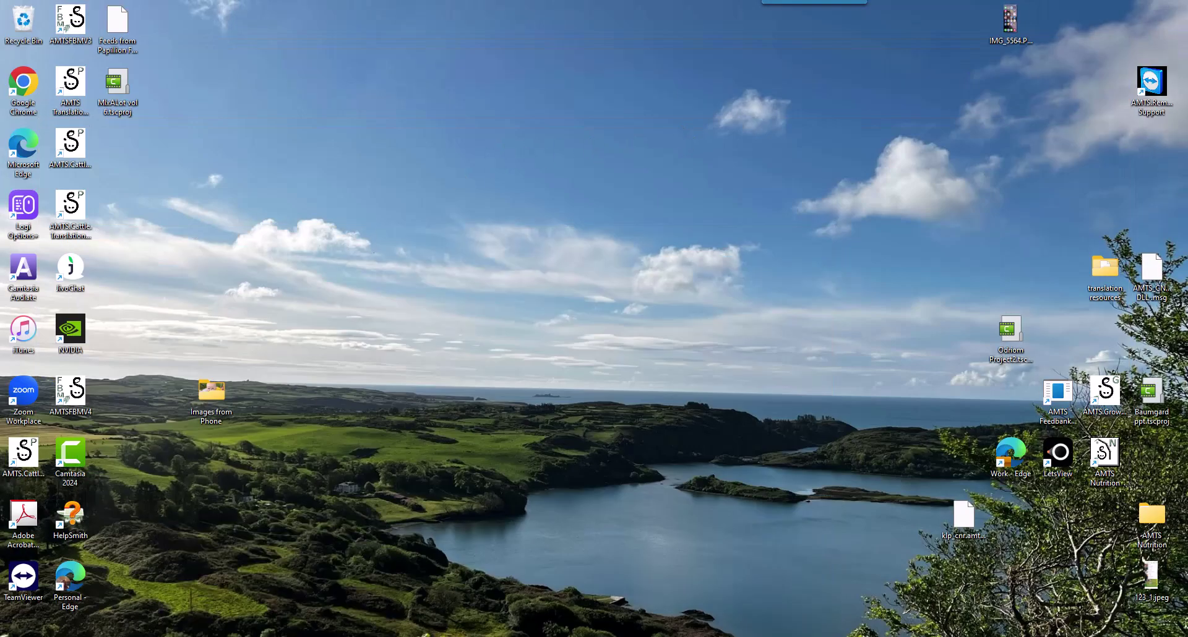
Restore the admin website and list subscriptions, showing the Cattle license expiring 11/15/2025
left_click(512, 635)
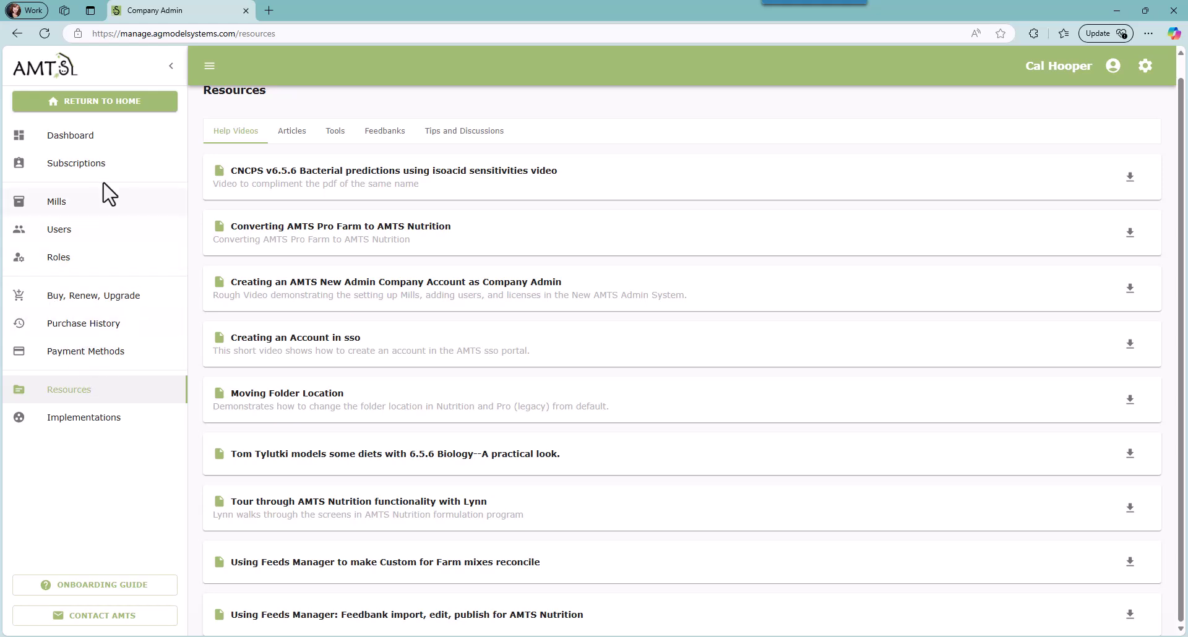
left_click(86, 166)
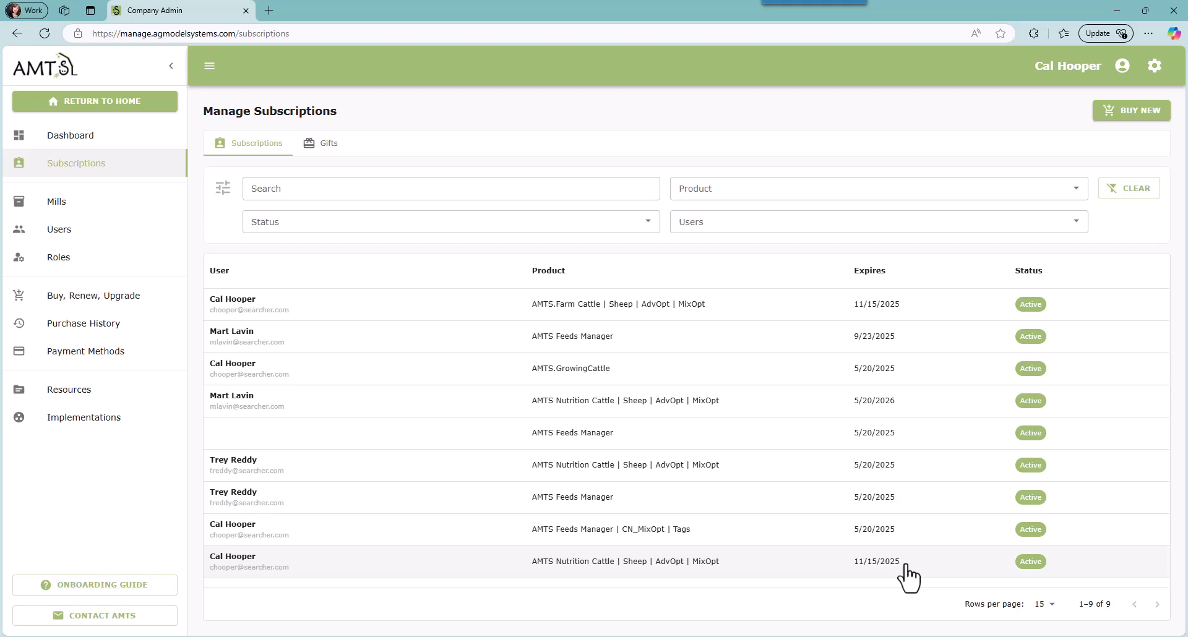
left_click(68, 402)
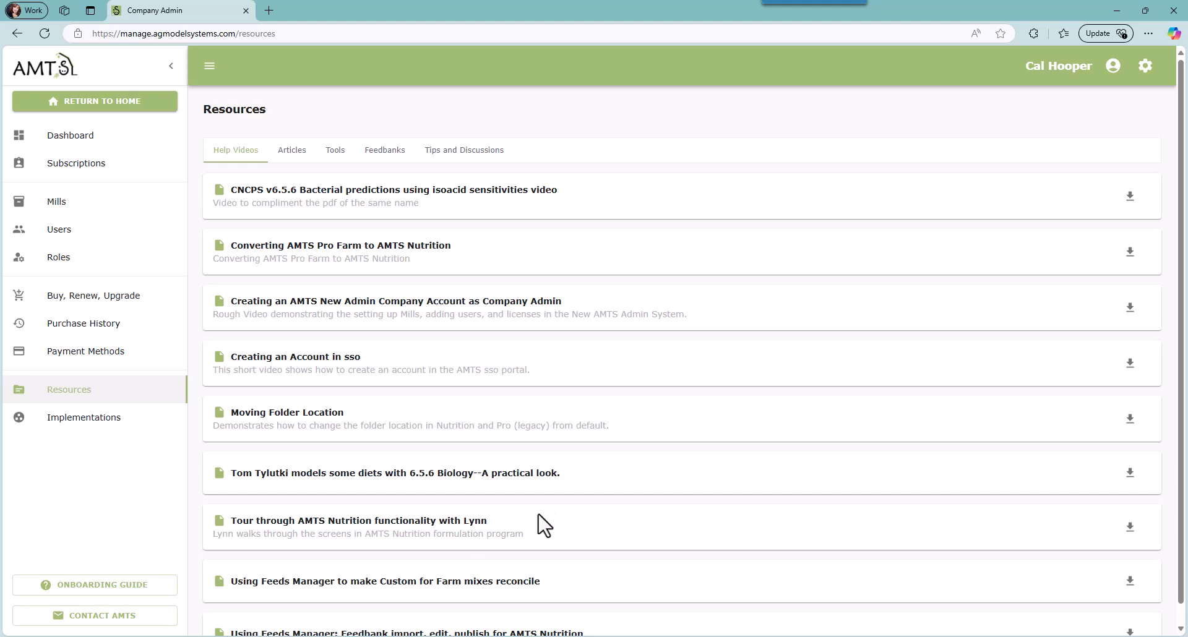
left_click(94, 168)
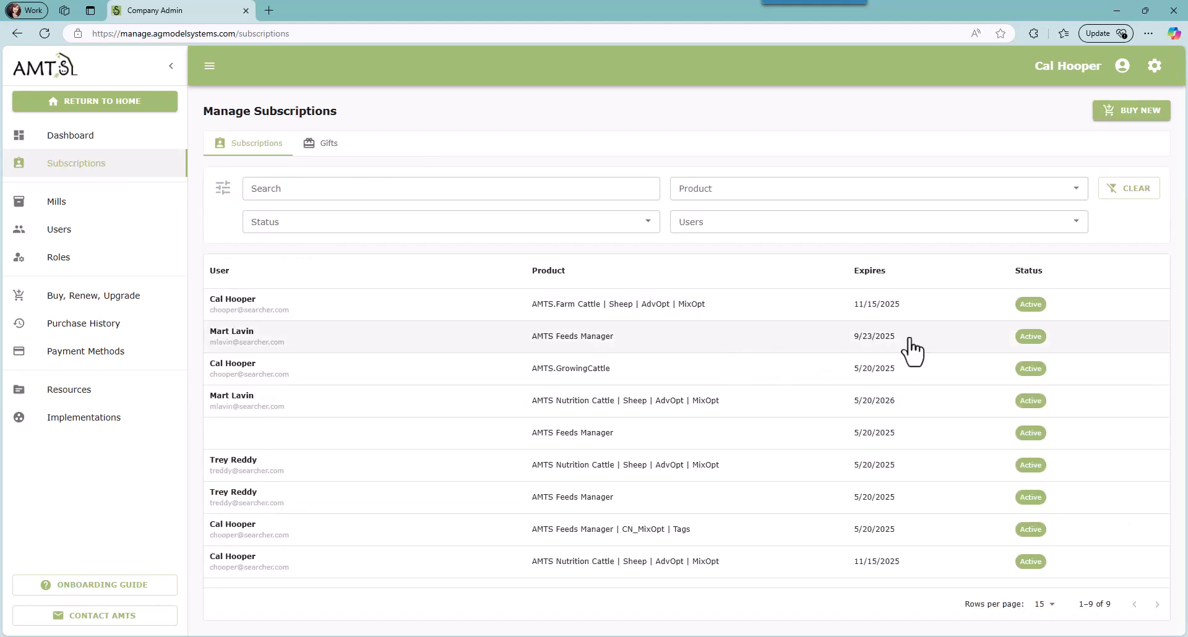